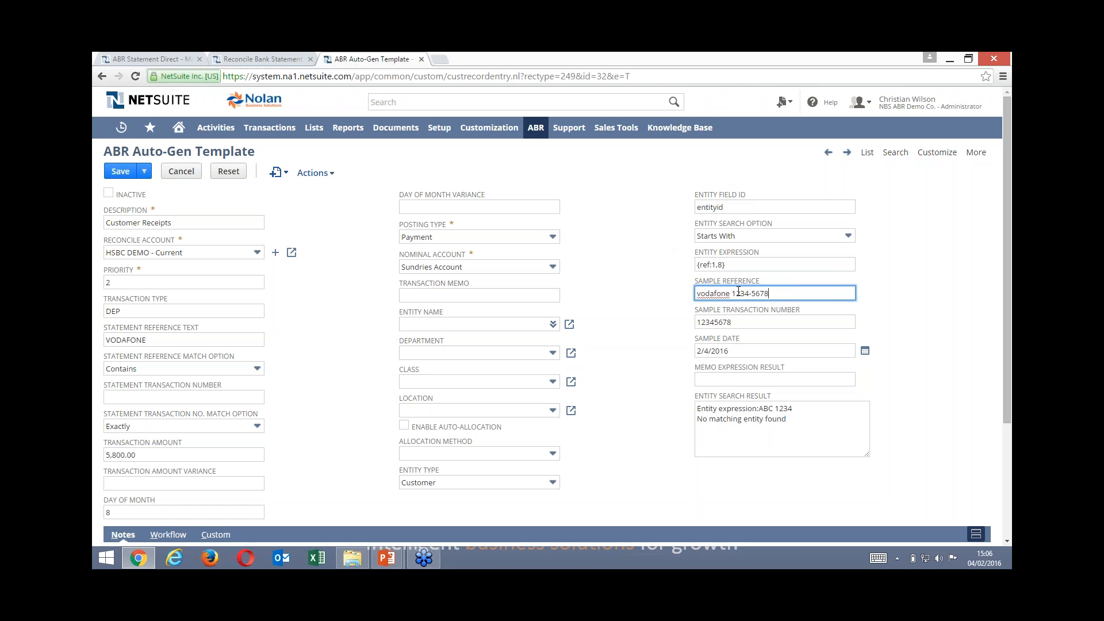
Set the sample reference to "vodafone 1234-5678" and evaluate it against the entity expression {ref:1,8}.
key("Left")
key("Left")
key("Left")
key("Left")
type("-")
left_click(733, 265)
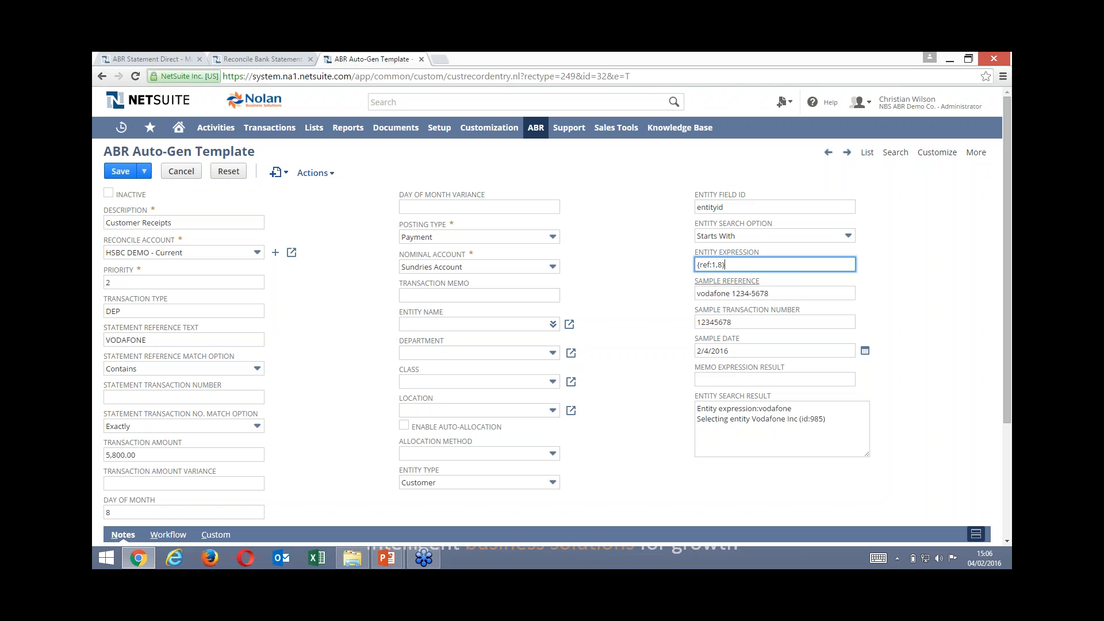
left_click(728, 293)
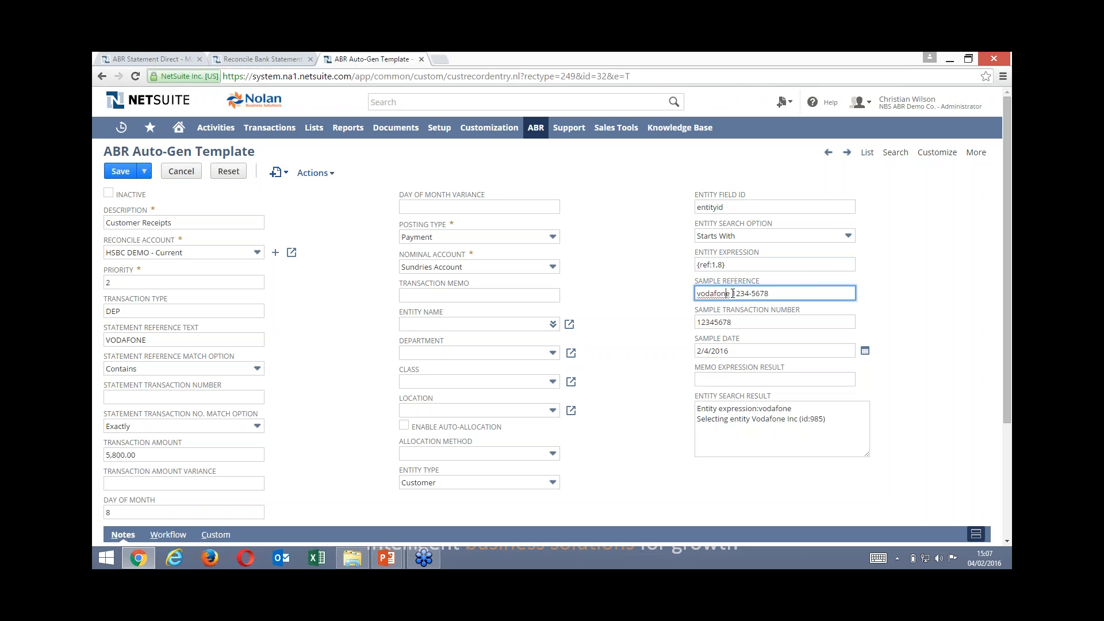
left_click(825, 436)
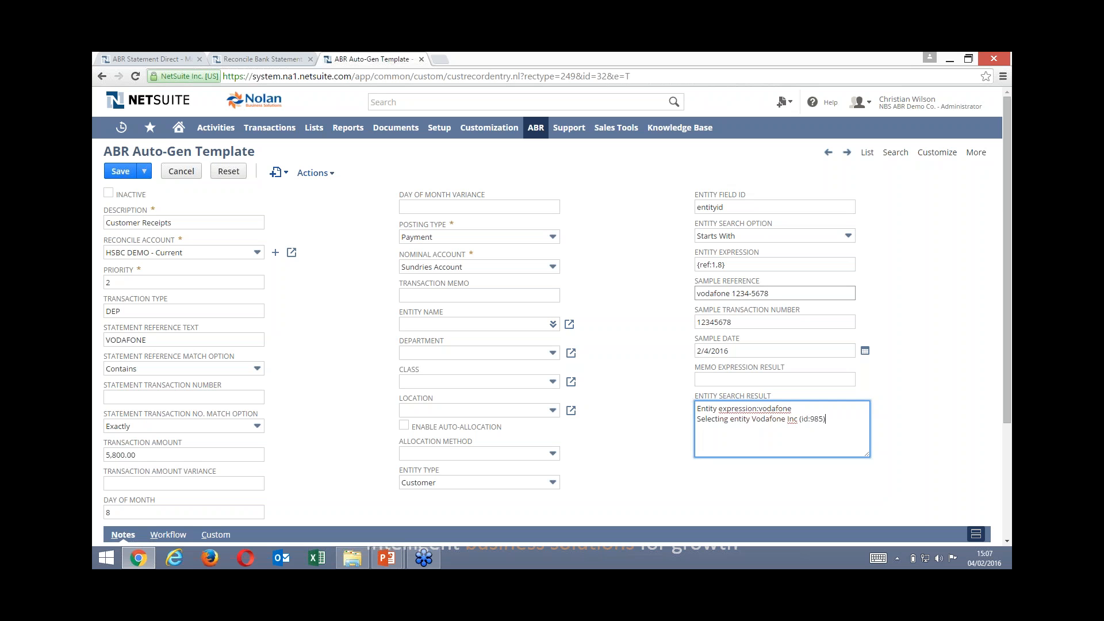
Set the transaction memo expression to "Payment xxxx{ref:10,4}" and evaluate it against the sample reference.
left_click(541, 297)
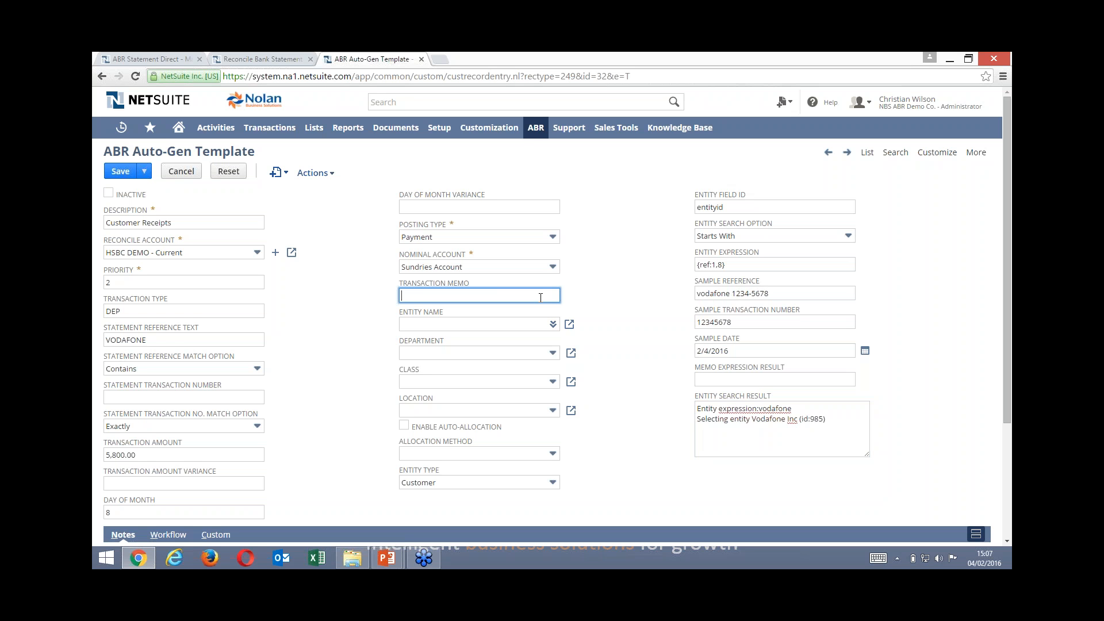
type("Payment")
type(":")
type(" xxxx")
type("{")
type("ref")
type("10")
type(",")
type("4}")
left_click(616, 306)
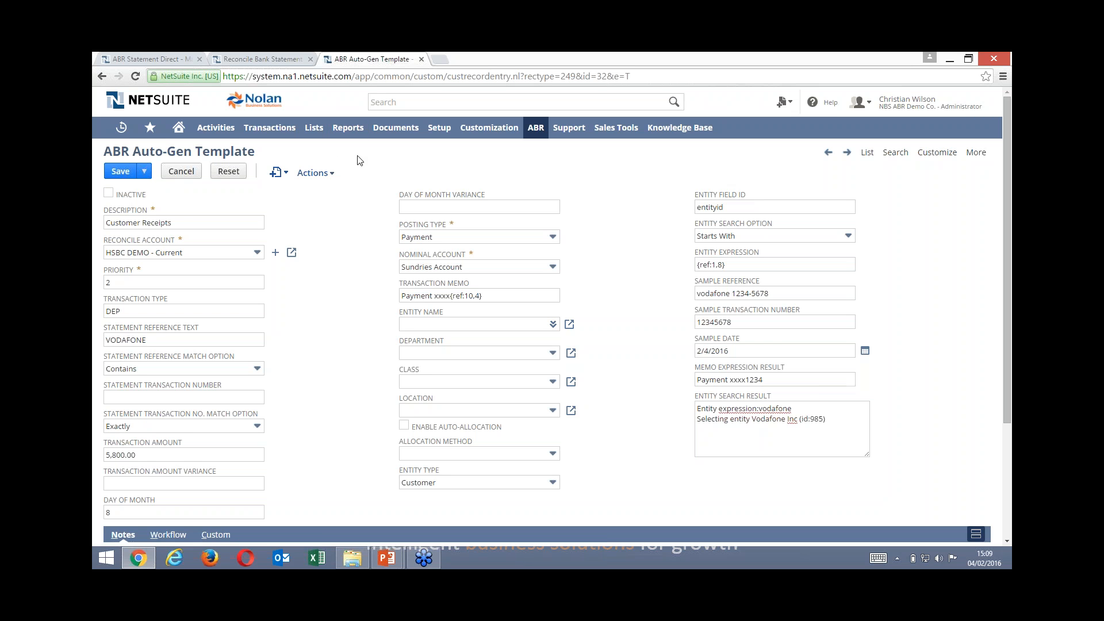
On the Reconcile Bank Statement page, mark only the 27.27 BGC bank statement transaction dated 7/3/2015 for matching.
left_click(261, 59)
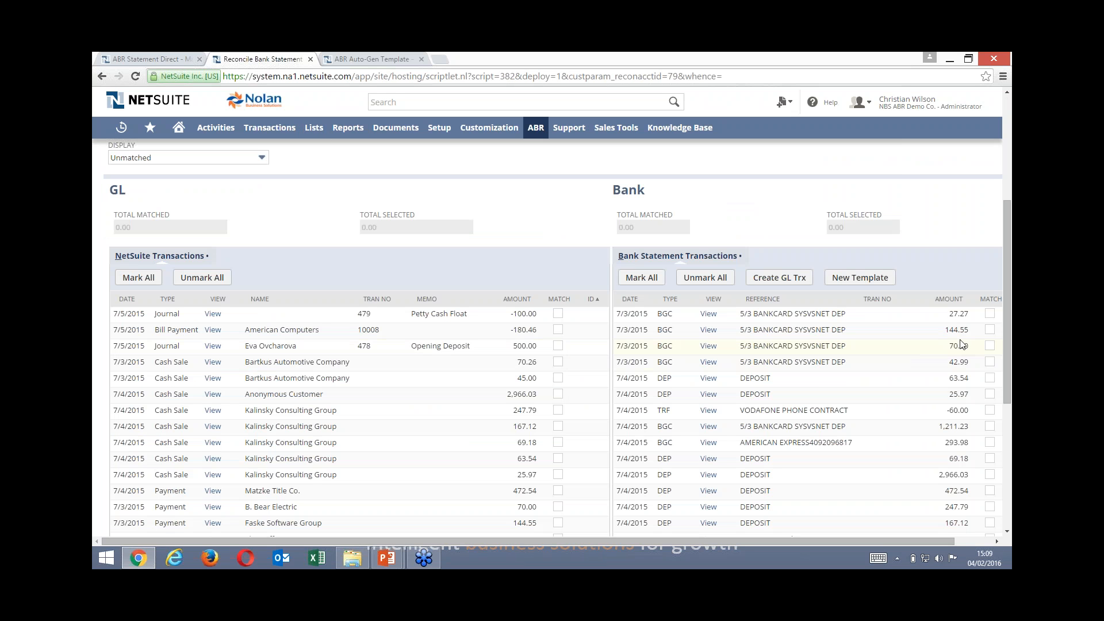
left_click(990, 314)
left_click(990, 329)
left_click(990, 330)
scroll(278, 270, "up", 4)
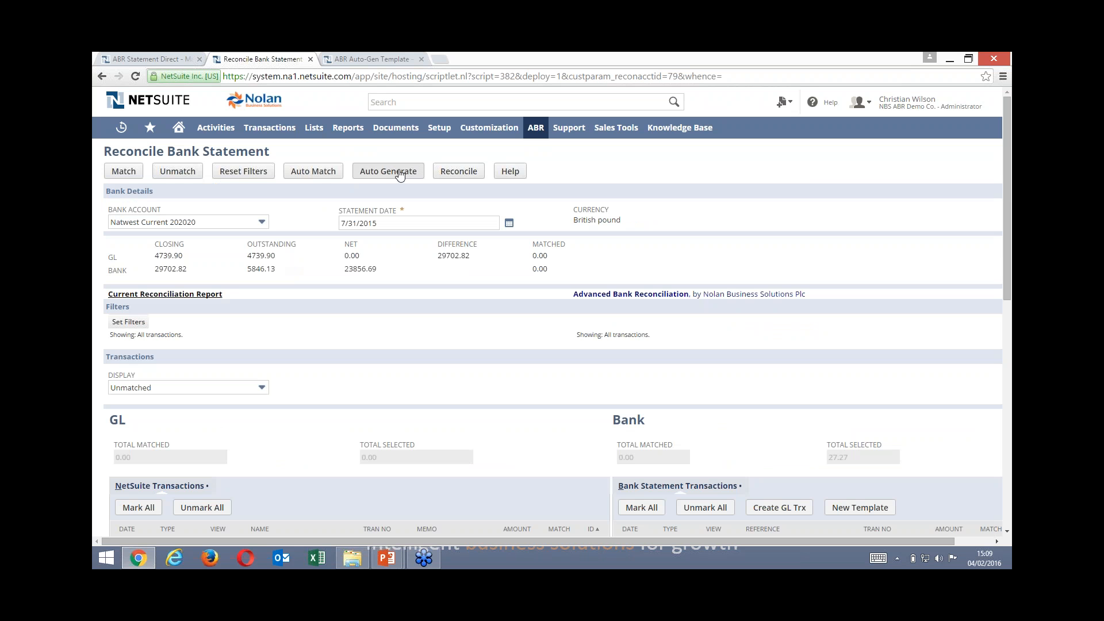
scroll(710, 345, "down", 4)
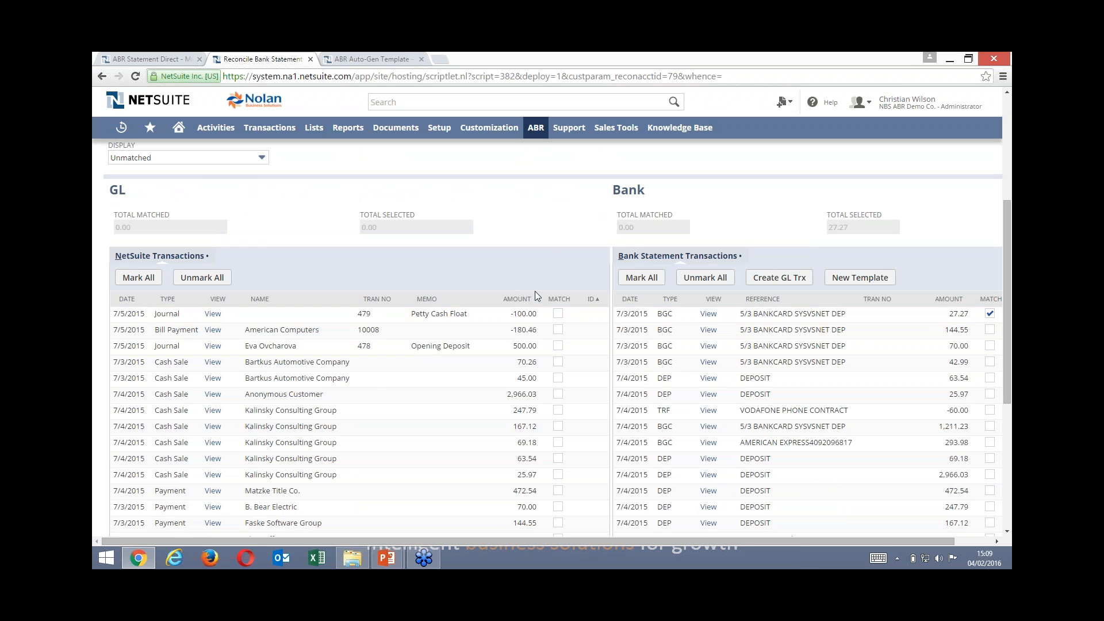
Check the options available in the transactions display filter, keeping Unmatched.
scroll(241, 243, "up", 1)
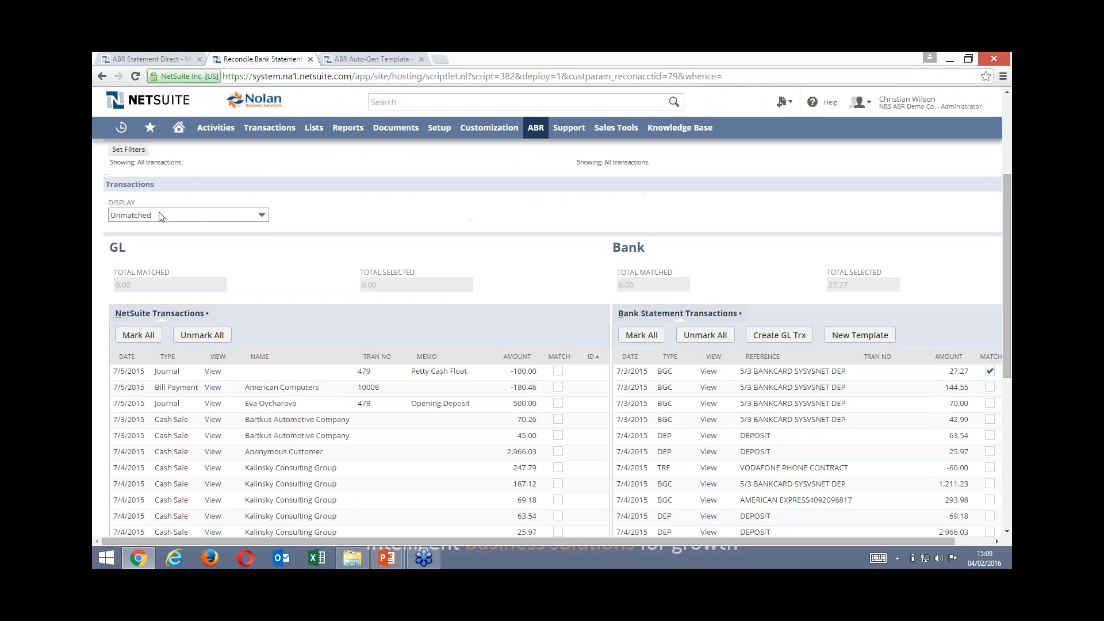
left_click(161, 216)
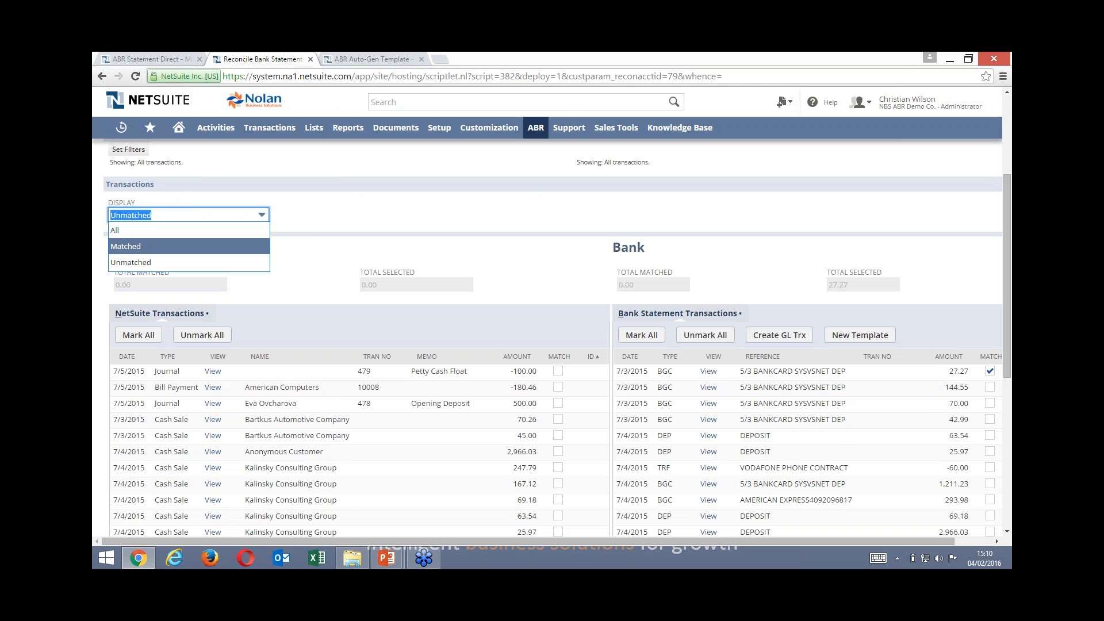
left_click(308, 232)
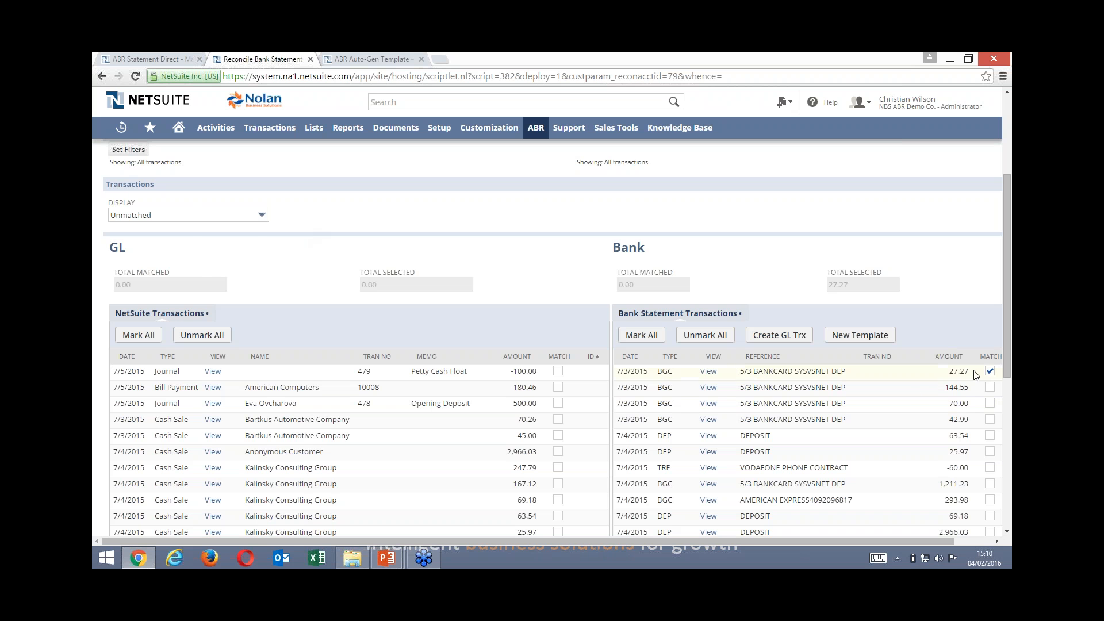
Switch to the running PowerPoint slide show and advance it from the Feedback slide.
mouse_move(387, 558)
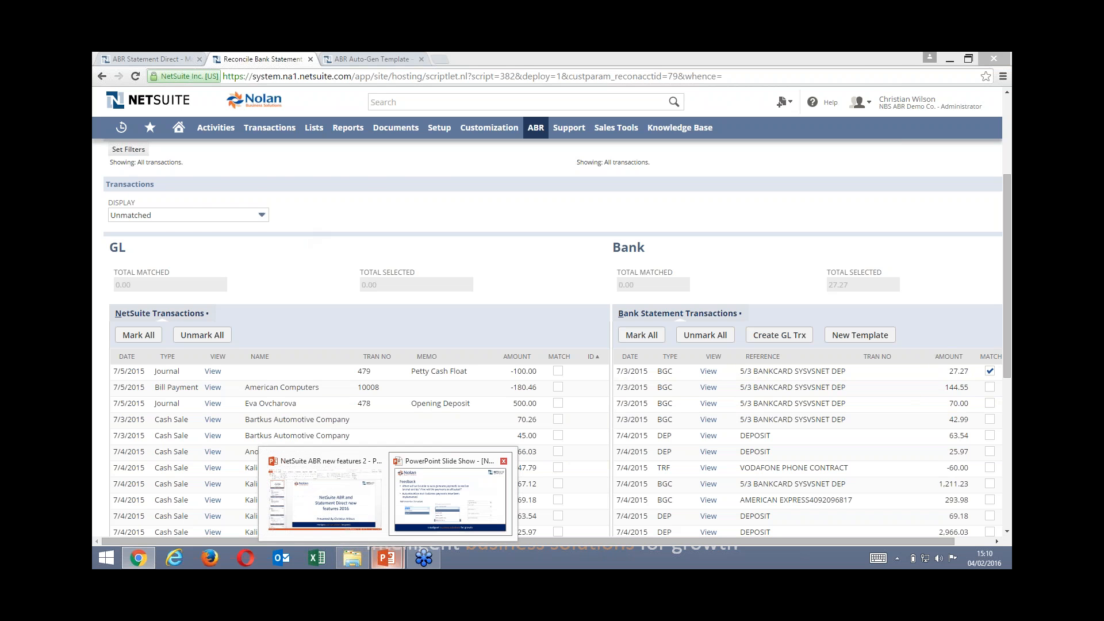
left_click(475, 499)
left_click(482, 255)
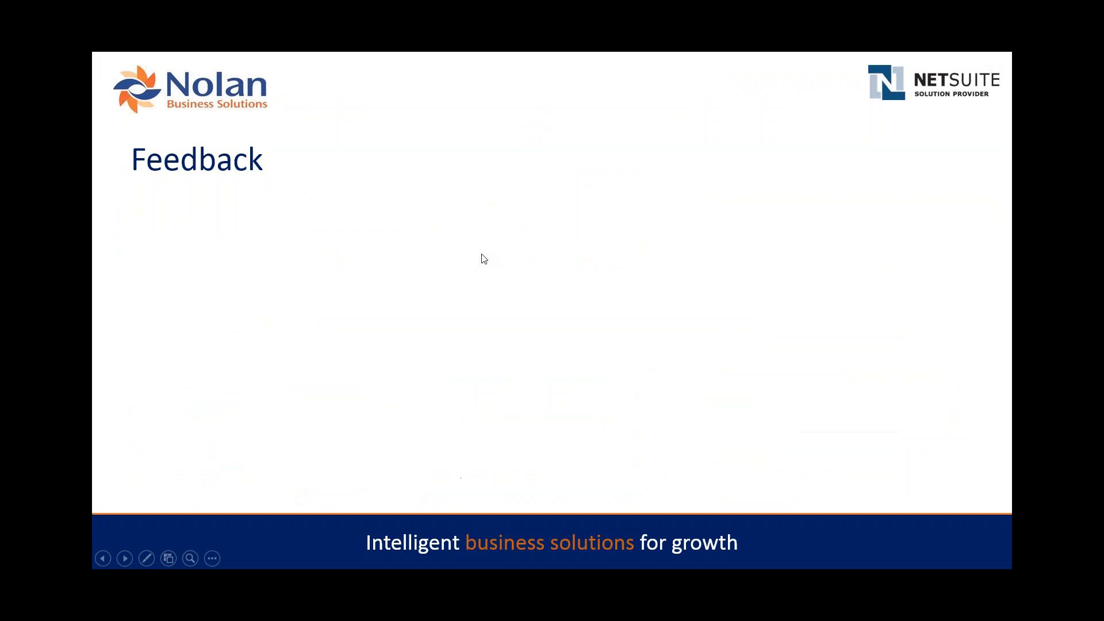
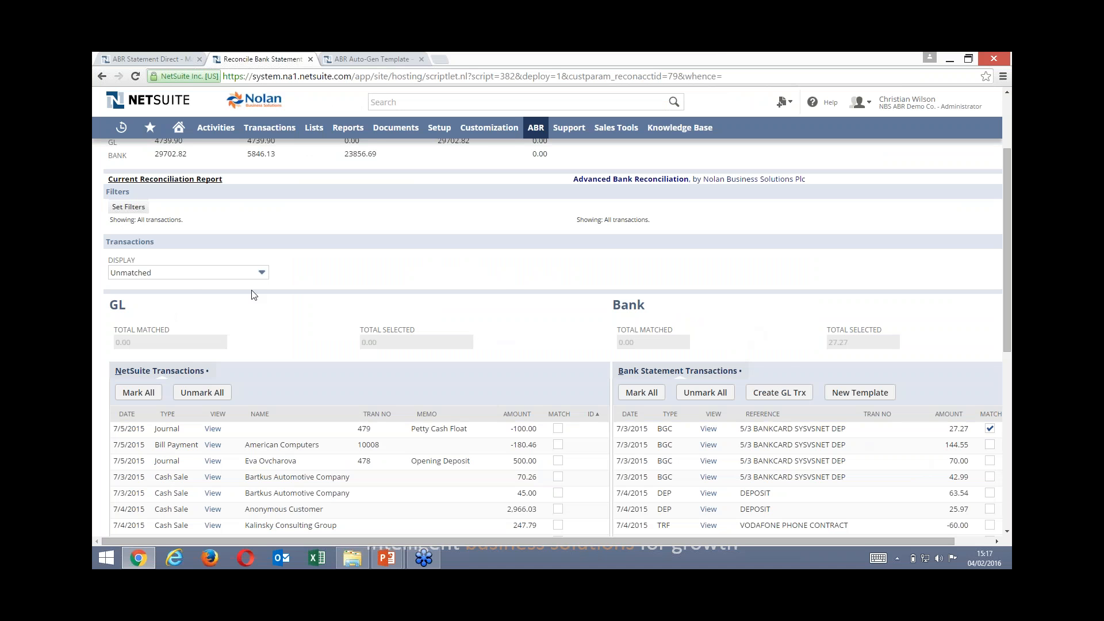
On the ABR Statement Direct manual process page, select the Download Statement, Extract Transactions, Auto-Match and Auto-Generate tasks.
scroll(245, 256, "up", 2)
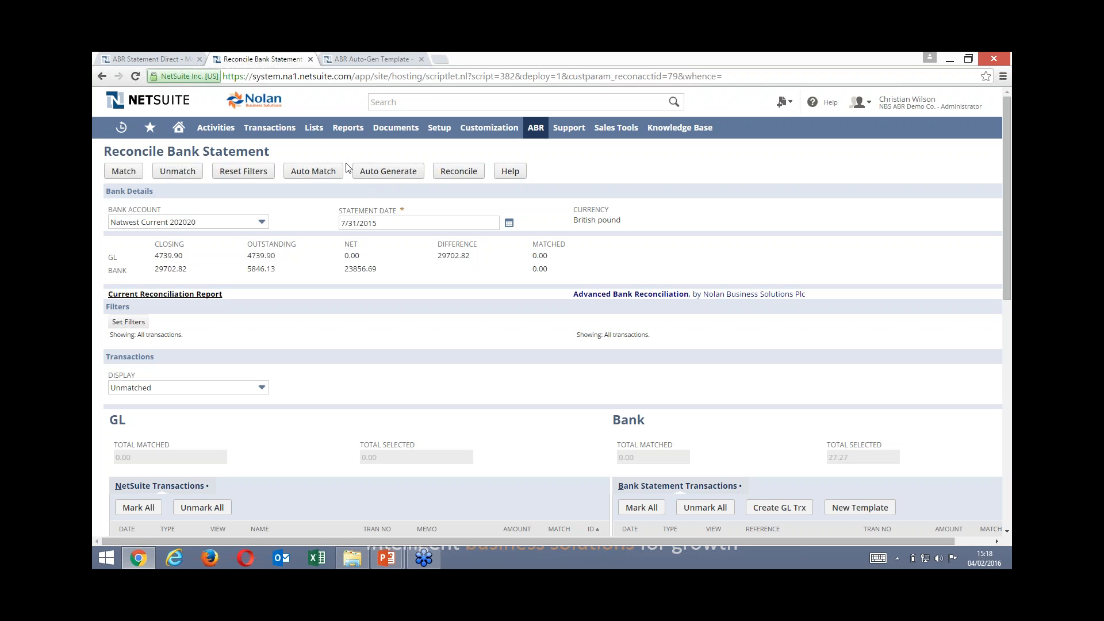
left_click(184, 61)
left_click(340, 252)
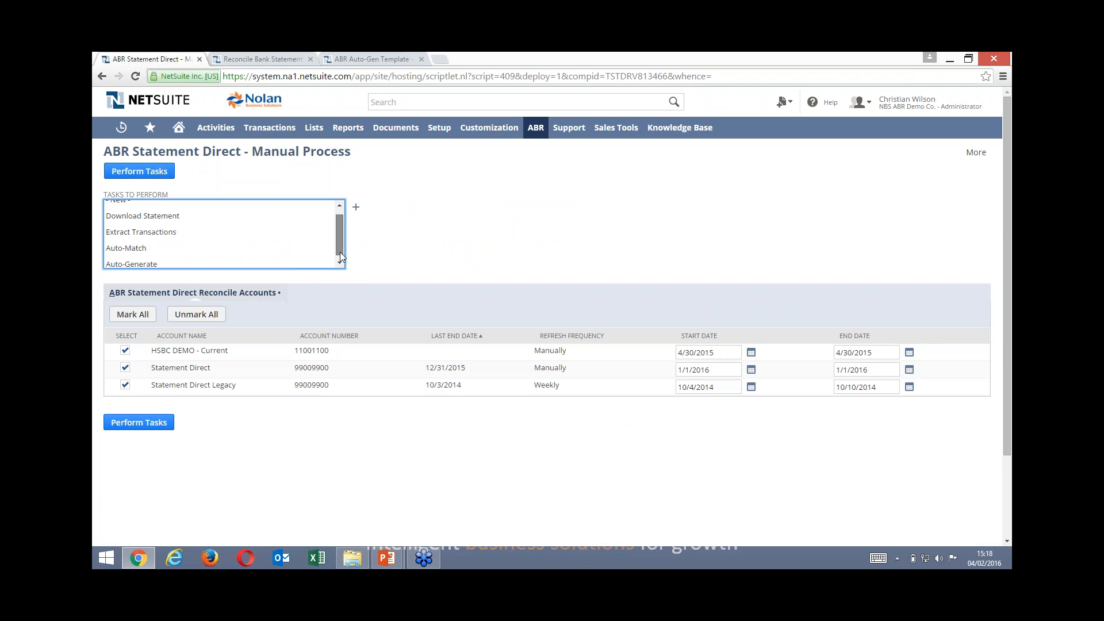
left_click_drag(339, 251, 340, 259)
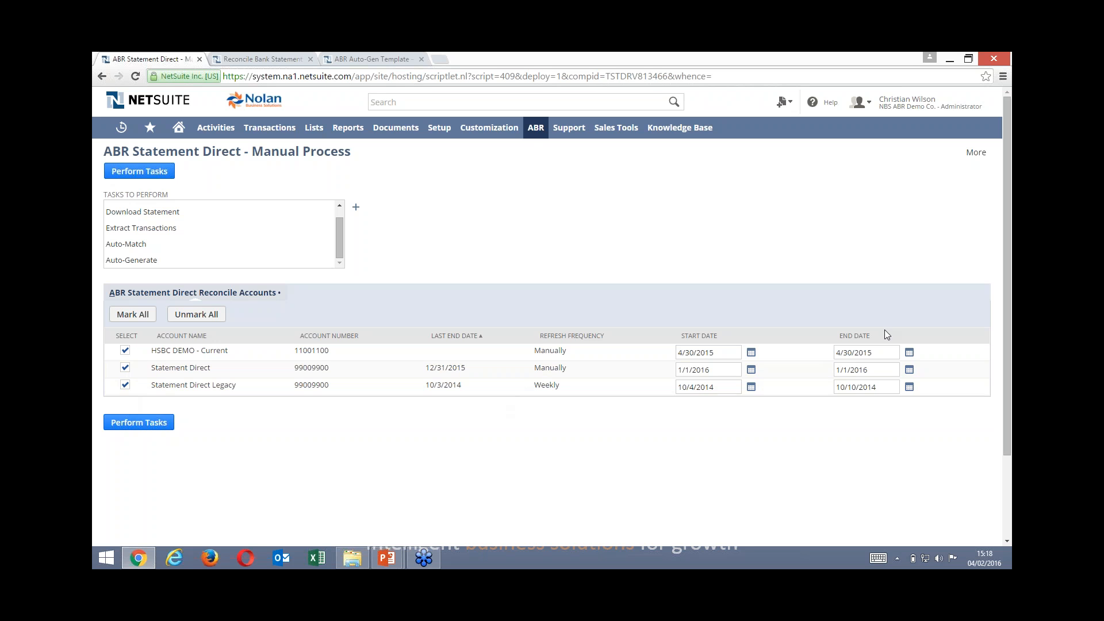
left_click(205, 217)
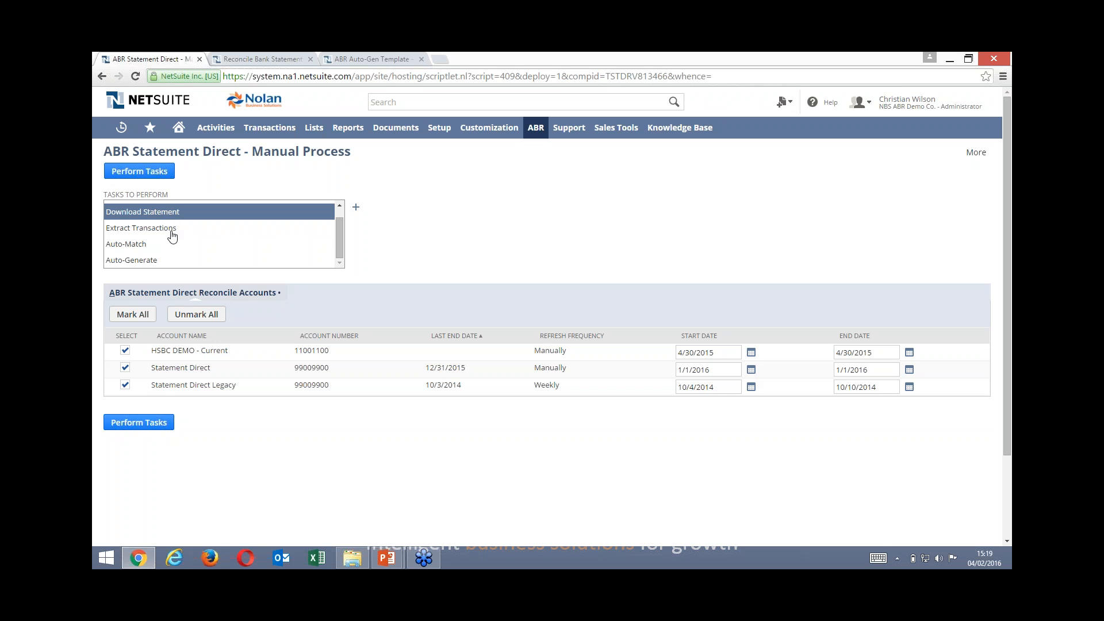
left_click(173, 230, "ctrl")
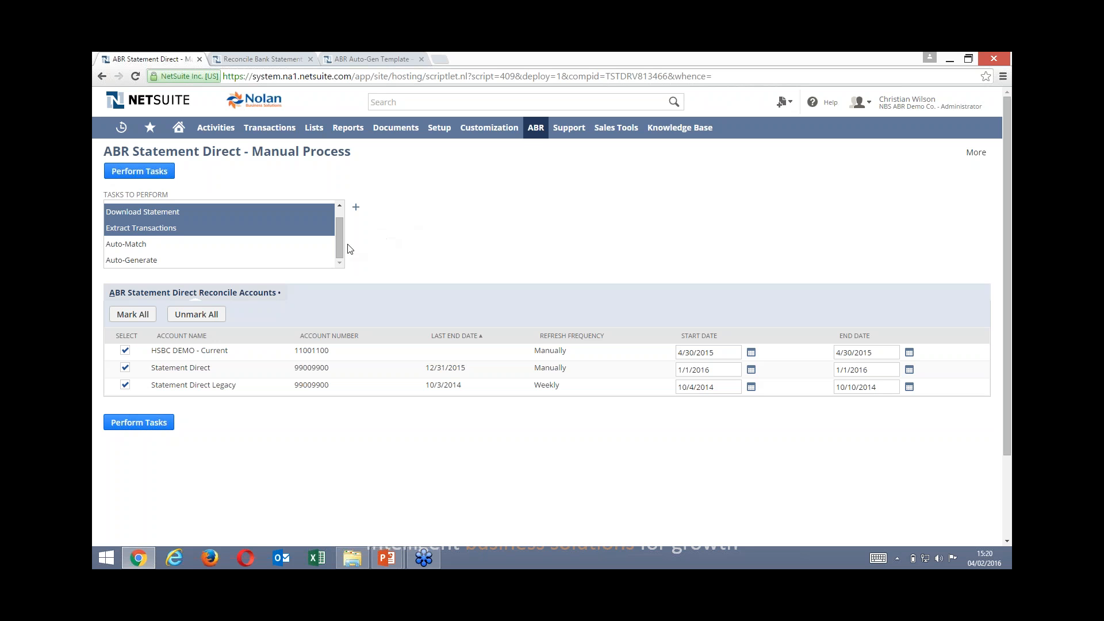
left_click(283, 259, "shift")
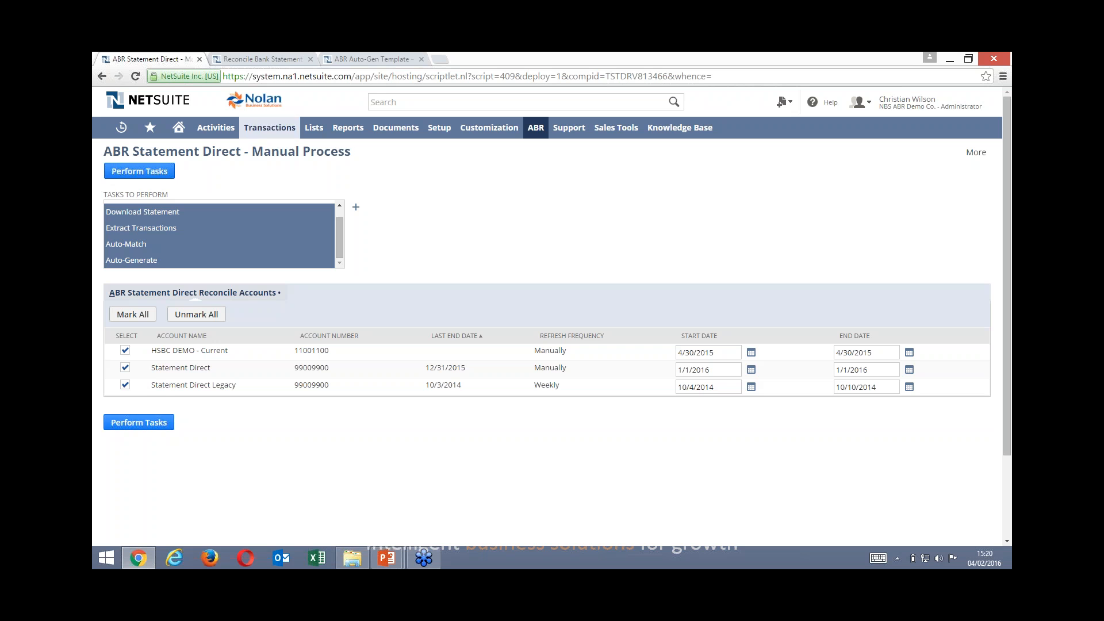
Examine the unmatched GL and bank statement transactions for the Natwest account alongside the Statement Direct tasks and the ABR reconcile functions.
left_click(260, 59)
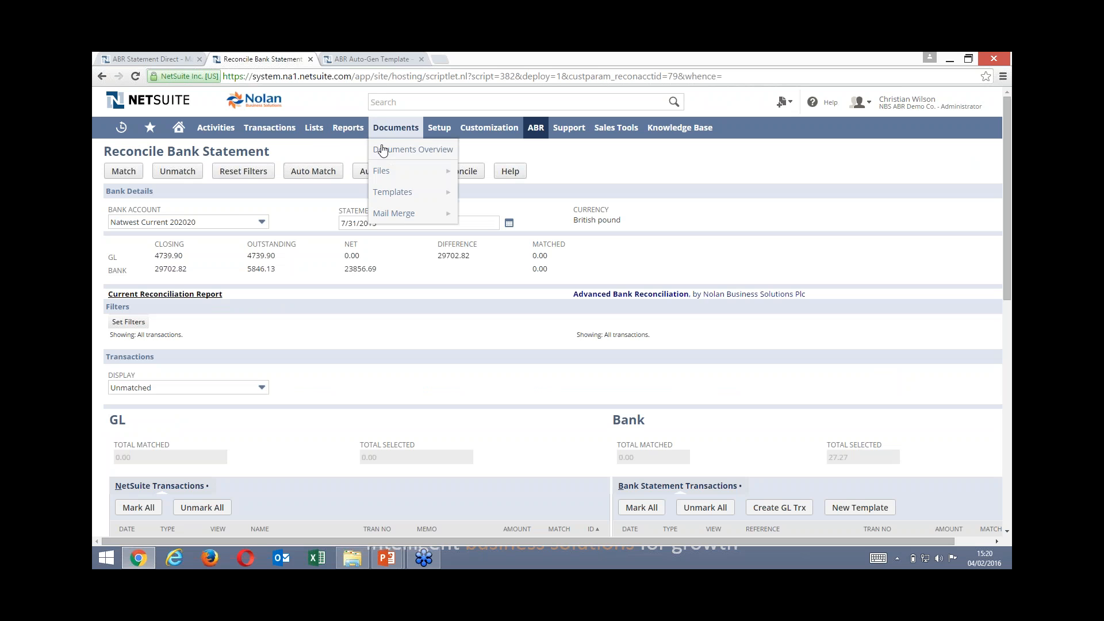
left_click(127, 60)
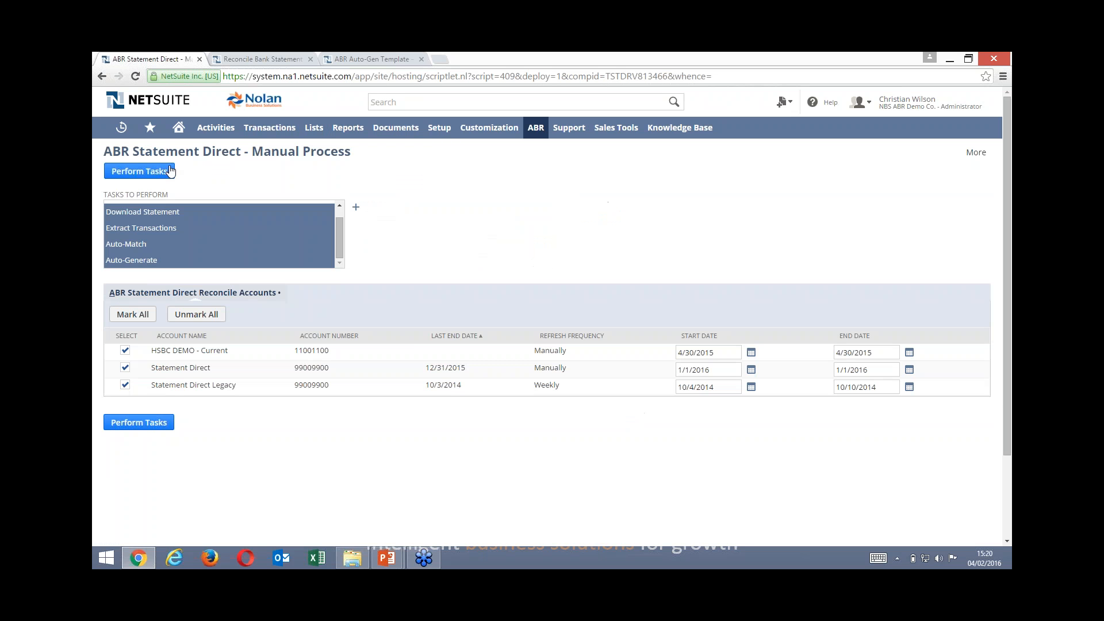
left_click(263, 58)
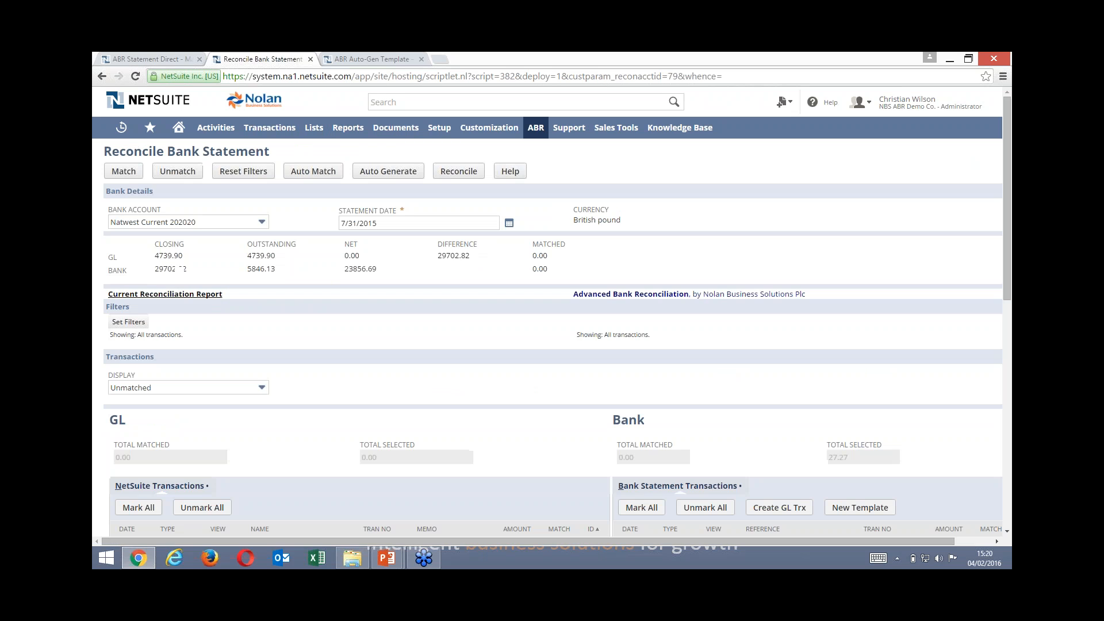
scroll(382, 348, "down", 4)
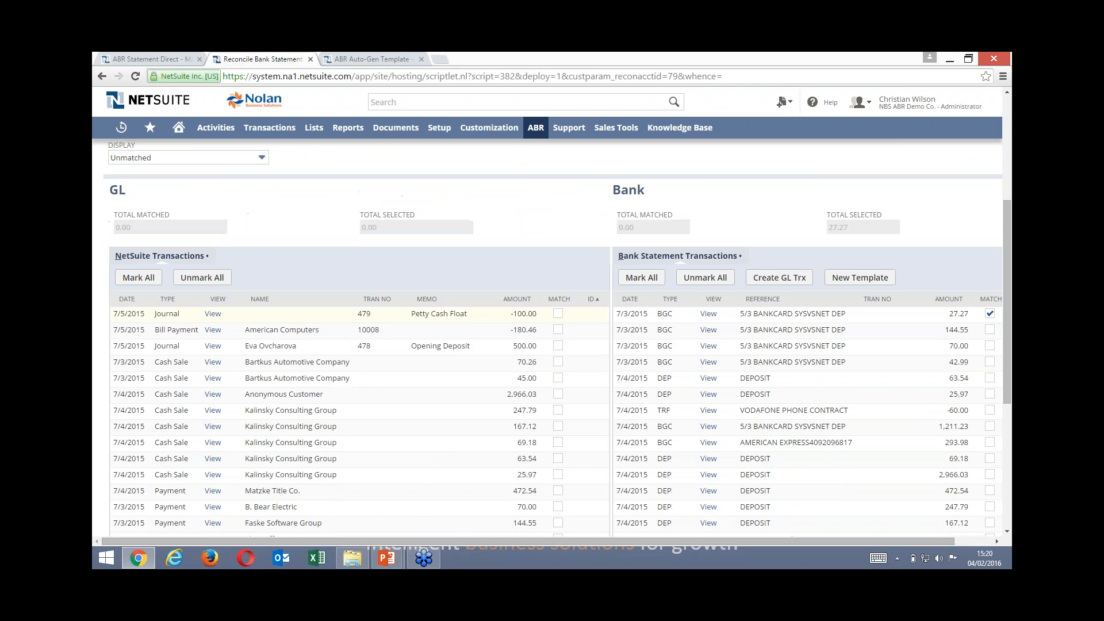
scroll(490, 321, "down", 1)
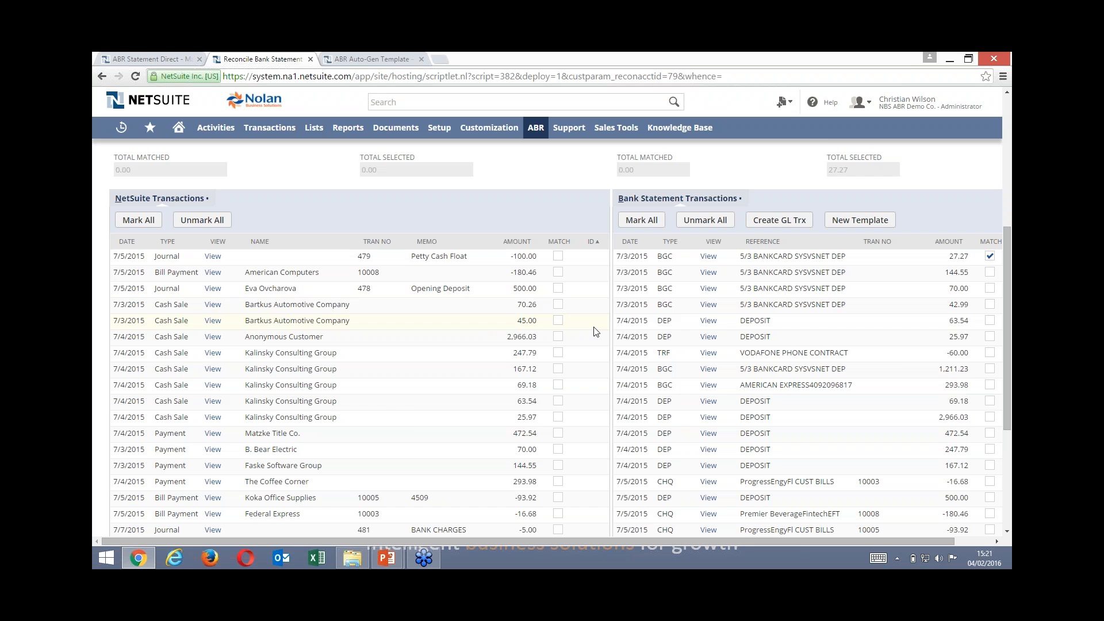
left_click(147, 59)
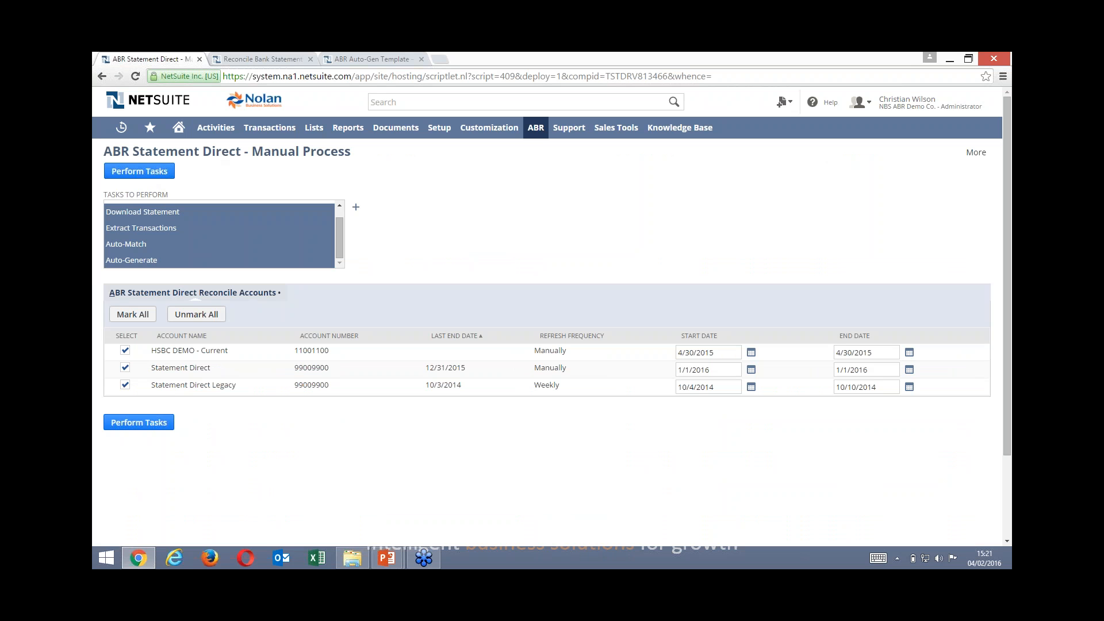
mouse_move(537, 141)
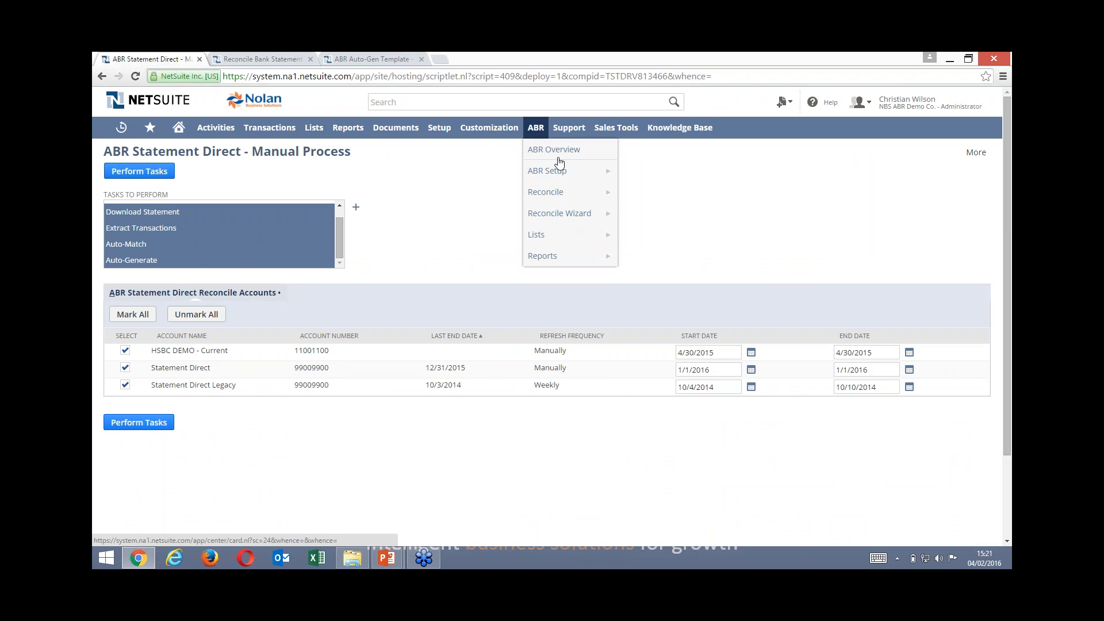
mouse_move(555, 193)
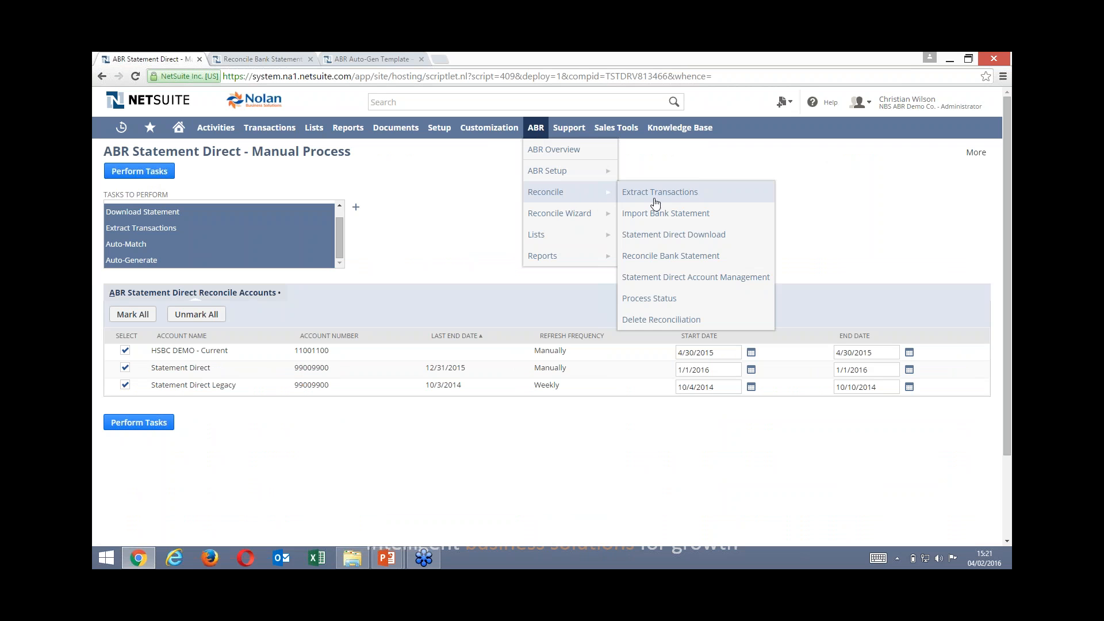
left_click(689, 256)
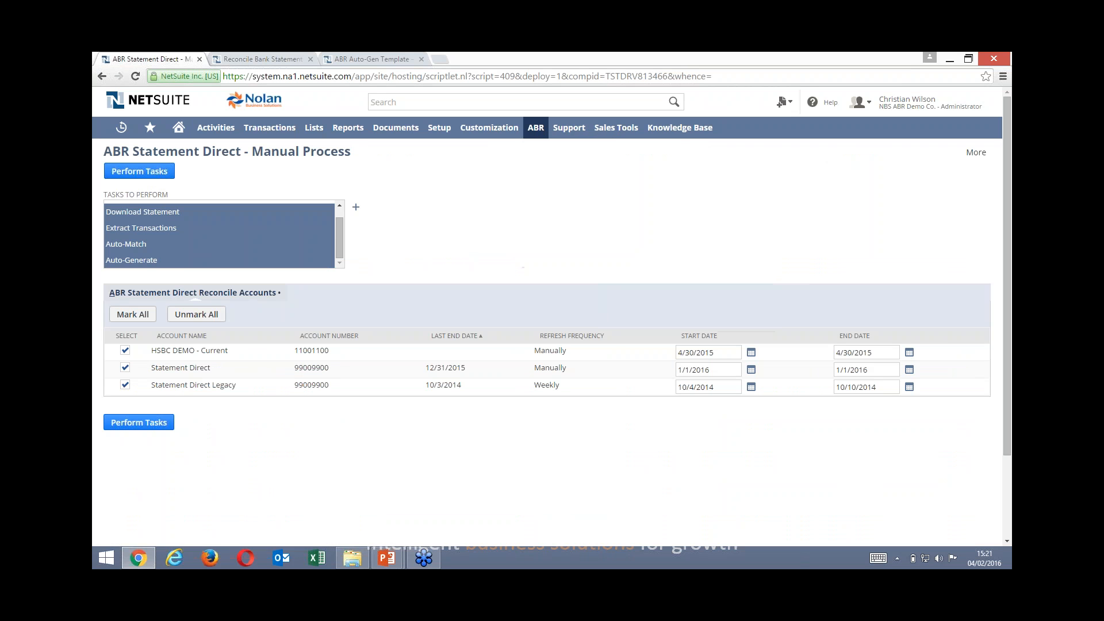
scroll(309, 205, "up", 5)
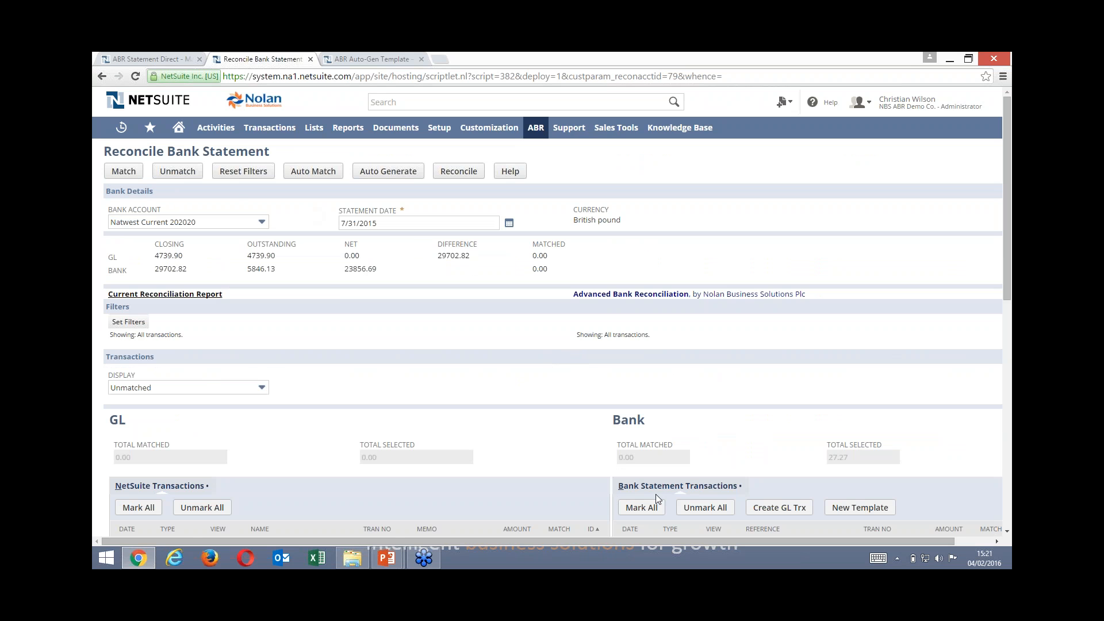
Open the ABR Reconcile Bank Statement function in a new browser tab and switch to that tab.
mouse_move(266, 131)
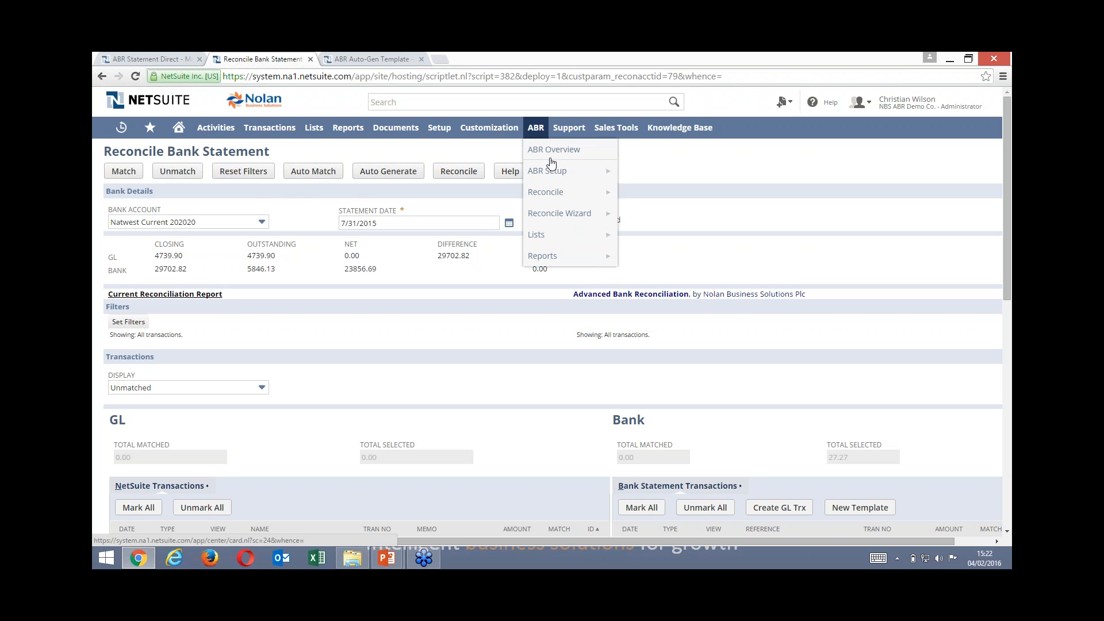
mouse_move(532, 192)
middle_click(670, 255)
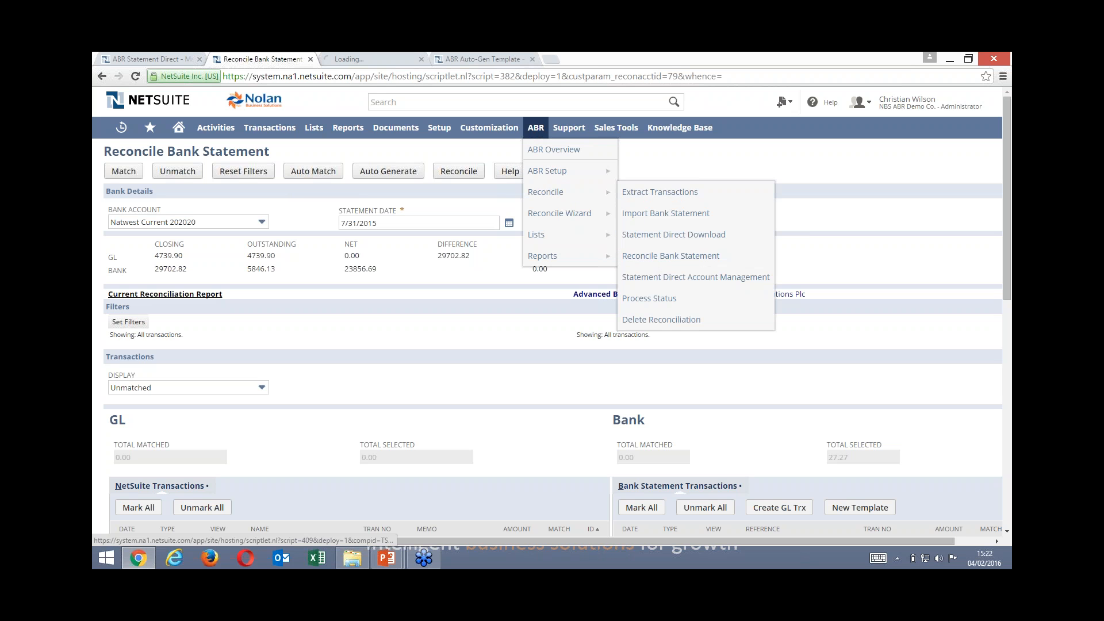
left_click(367, 61)
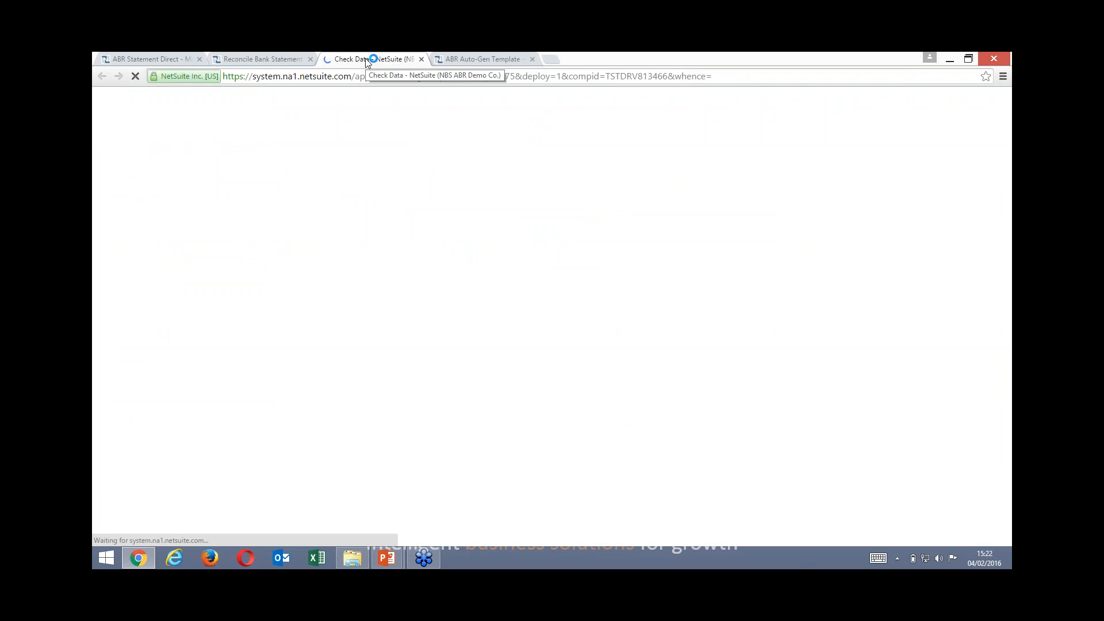